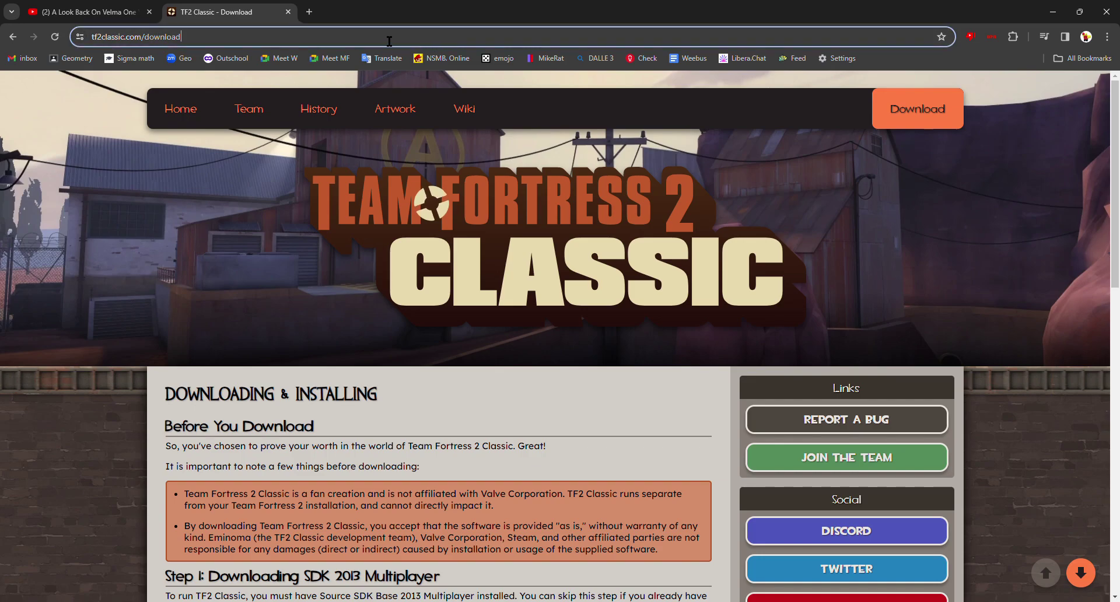
Review the TF2 Classic download page, from the notes before downloading through the Step 1 SDK and Step 2 downloader instructions
left_click(87, 39)
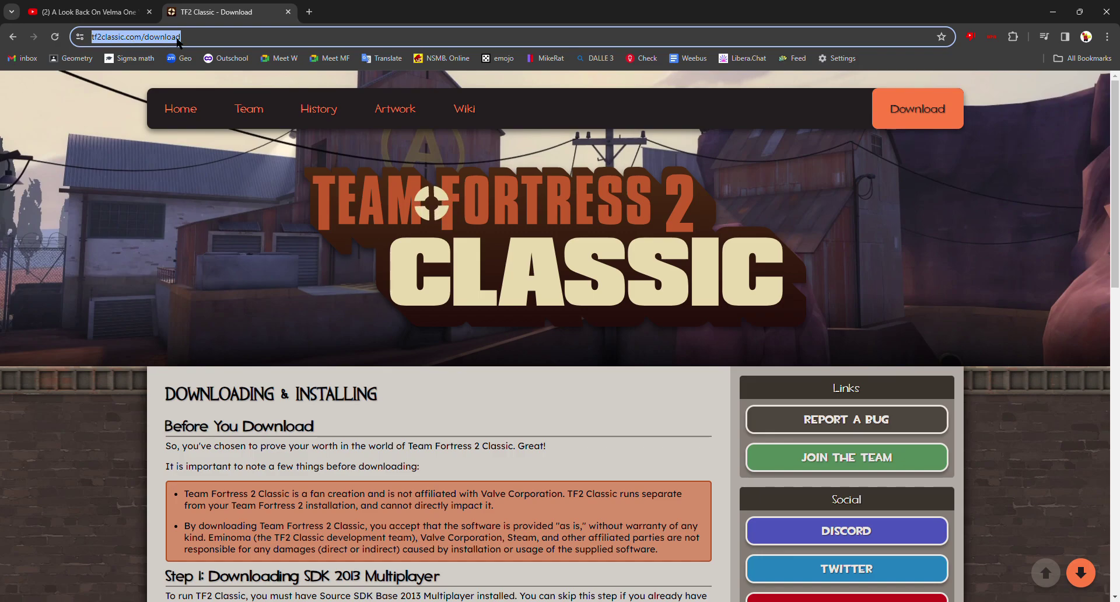
left_click(548, 163)
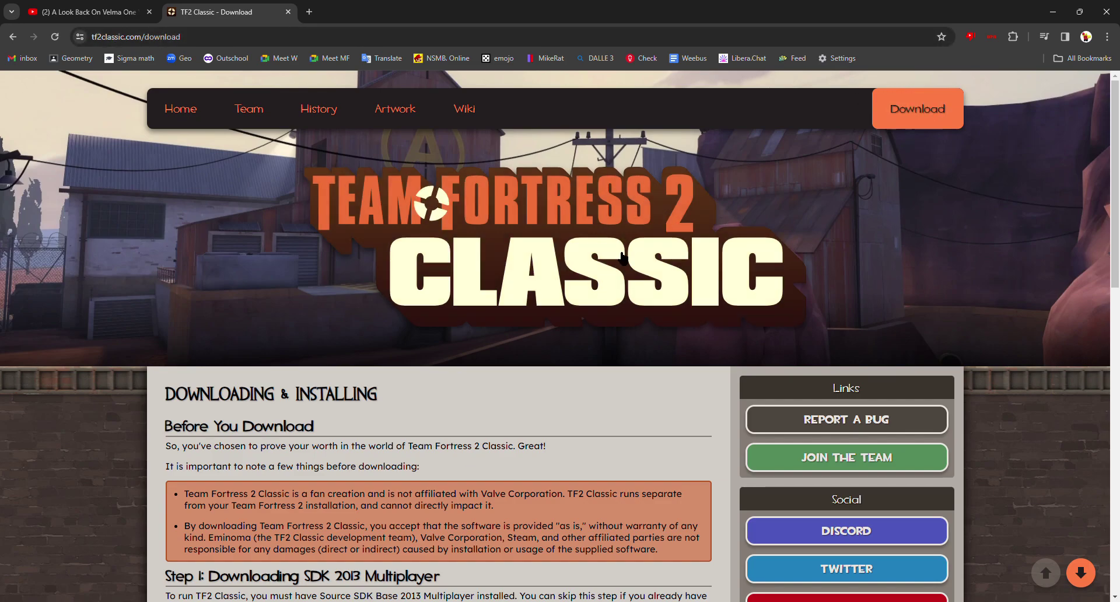
scroll(477, 271, "down", 2)
scroll(477, 270, "down", 3)
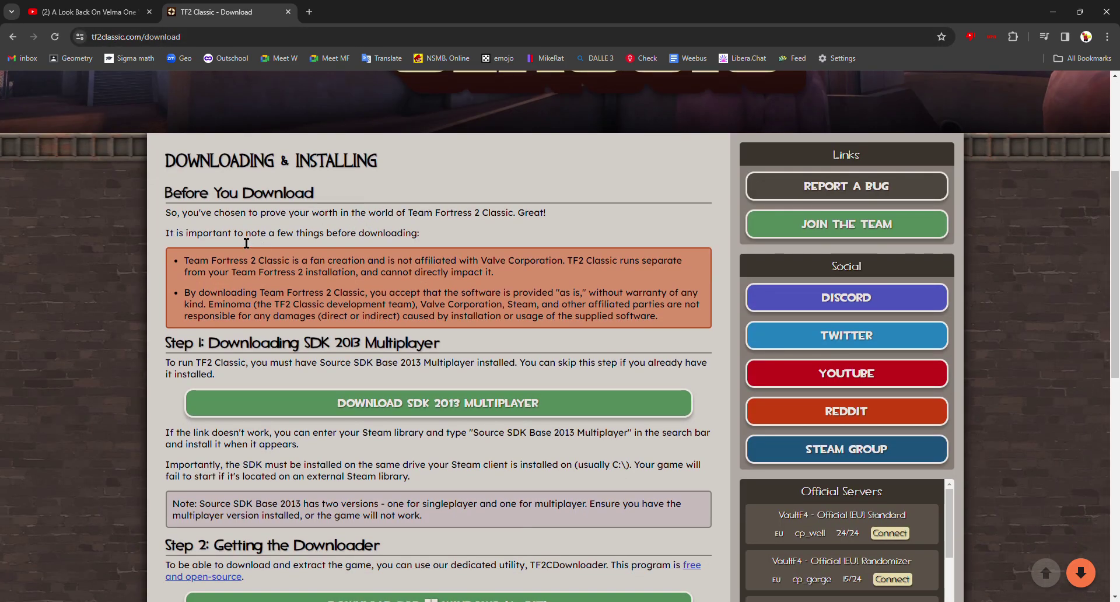
scroll(247, 243, "up", 1)
scroll(235, 239, "down", 2)
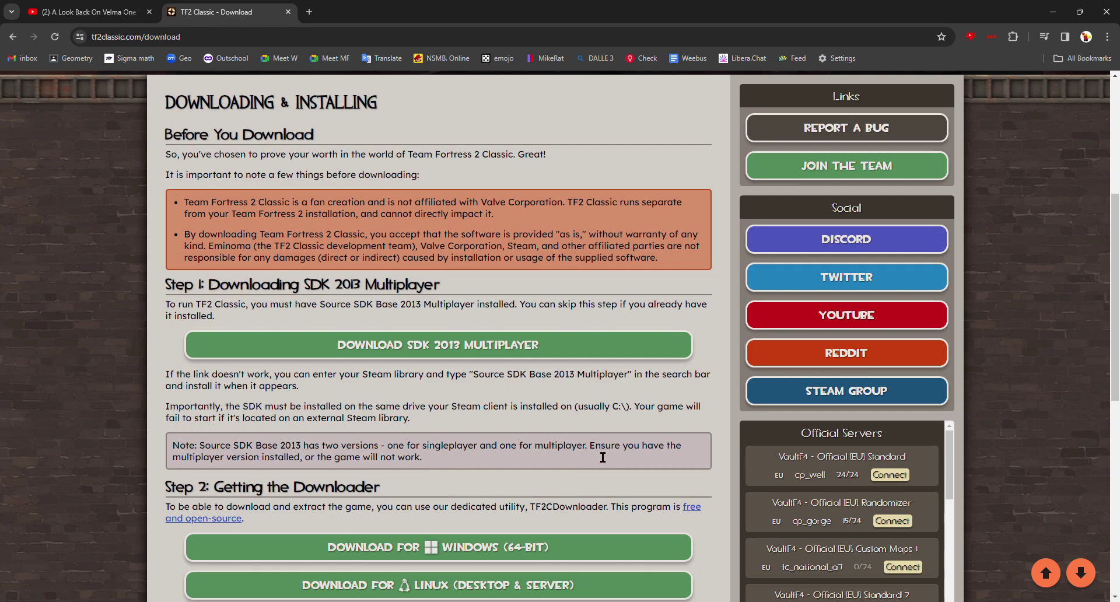
scroll(534, 451, "down", 3)
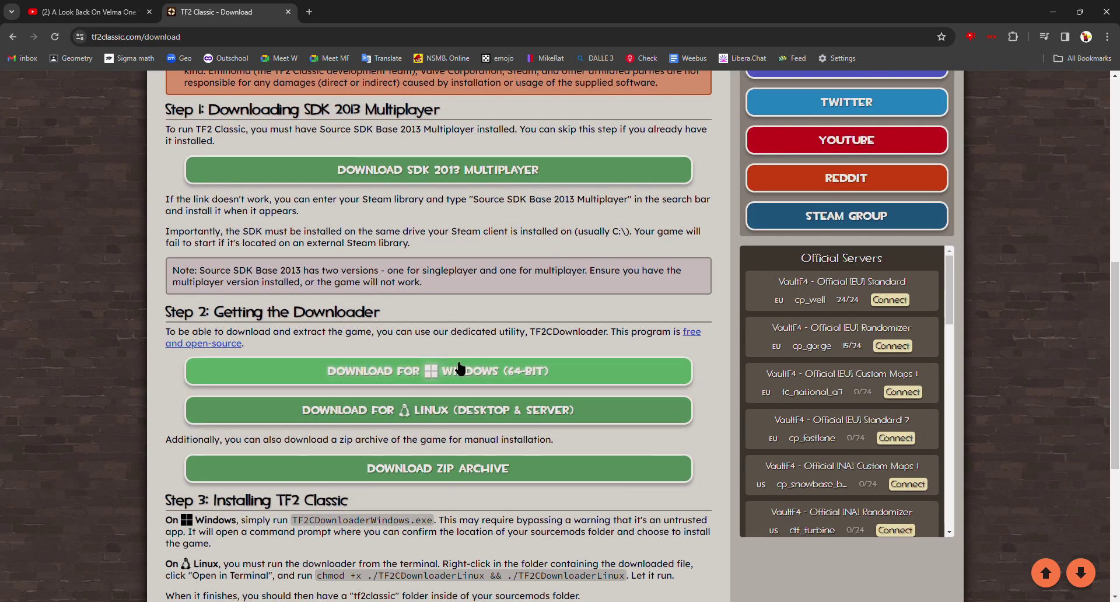
scroll(456, 428, "up", 3)
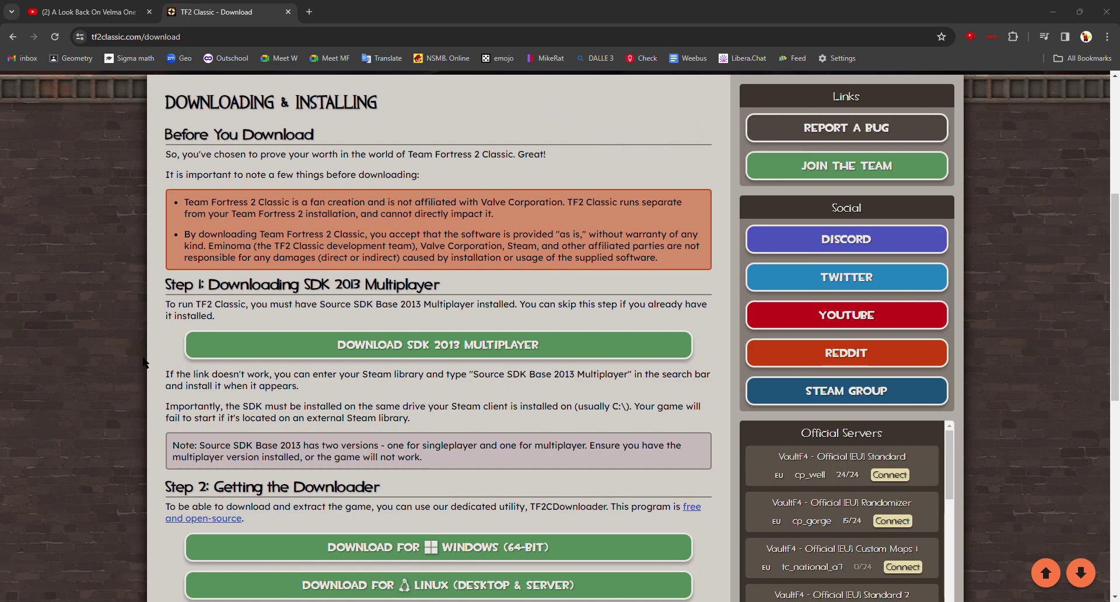
scroll(307, 350, "down", 2)
scroll(307, 350, "down", 1)
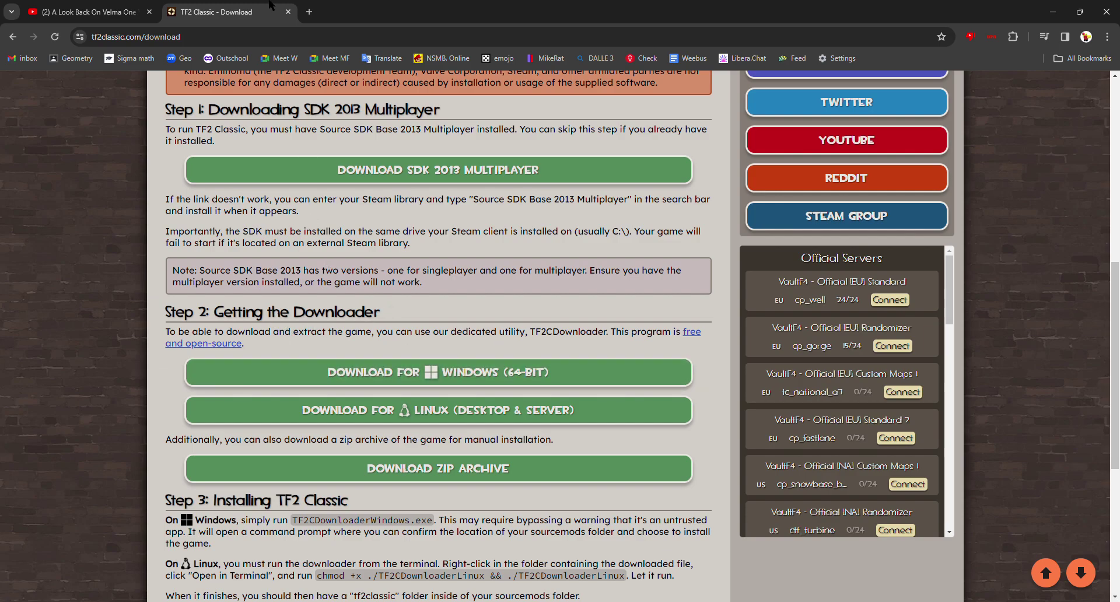
Find the download options in the browser settings and set the download location to C:\Program Files (x86)\Steam\steamapps\sourcemods
left_click(309, 12)
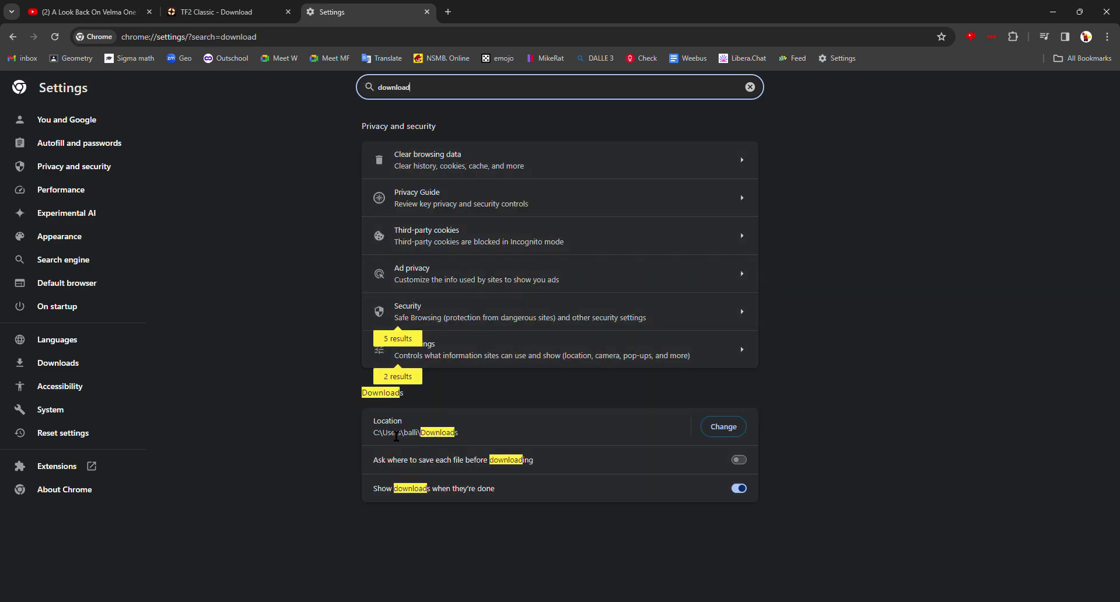
left_click(728, 424)
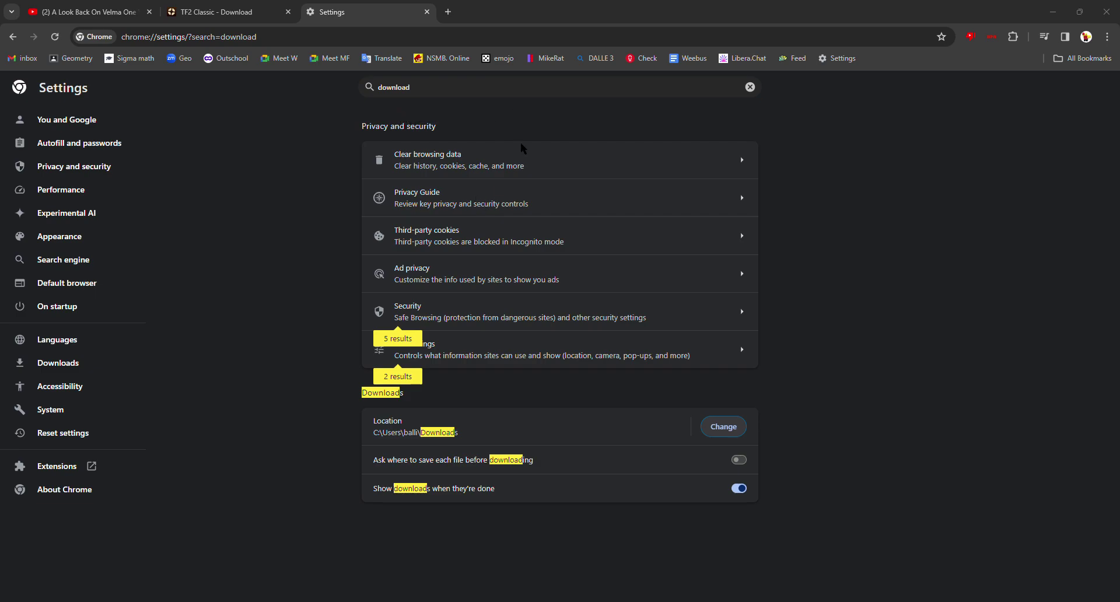
left_click(941, 545)
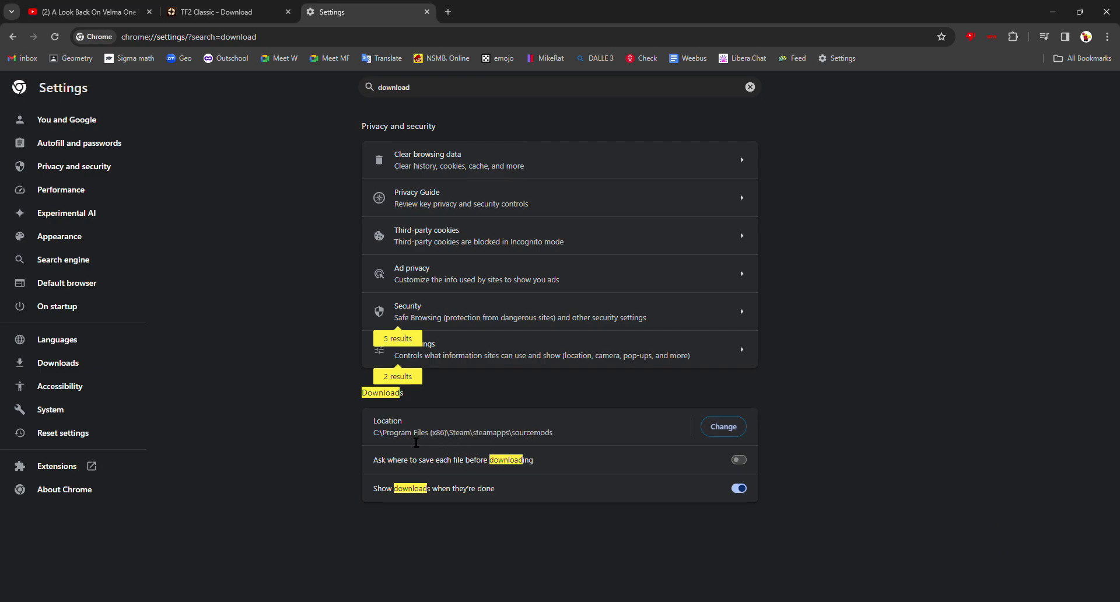
left_click_drag(367, 432, 558, 428)
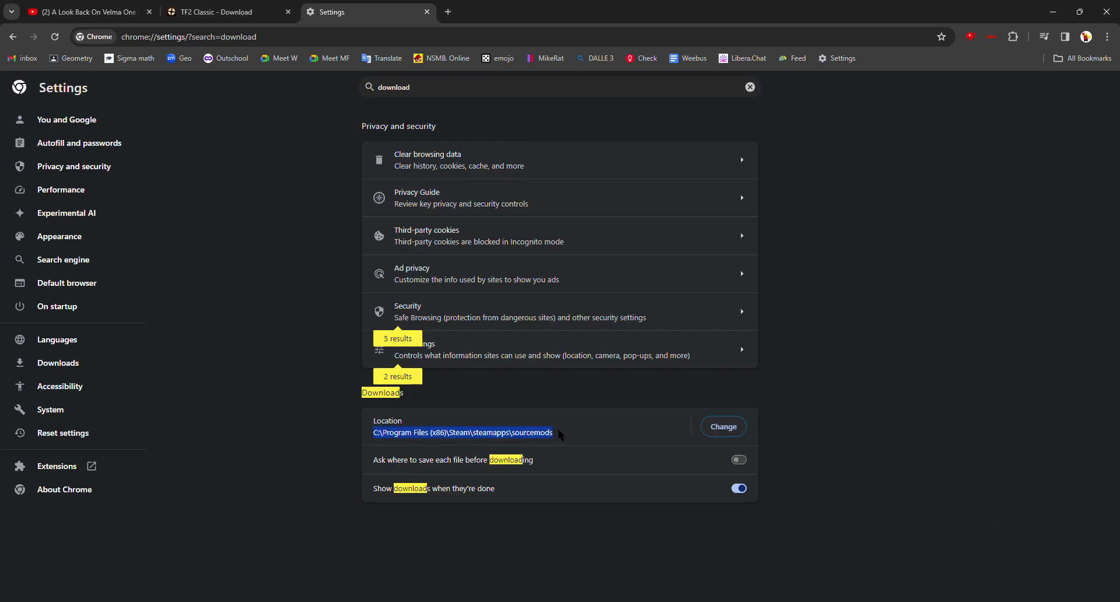
left_click(547, 443)
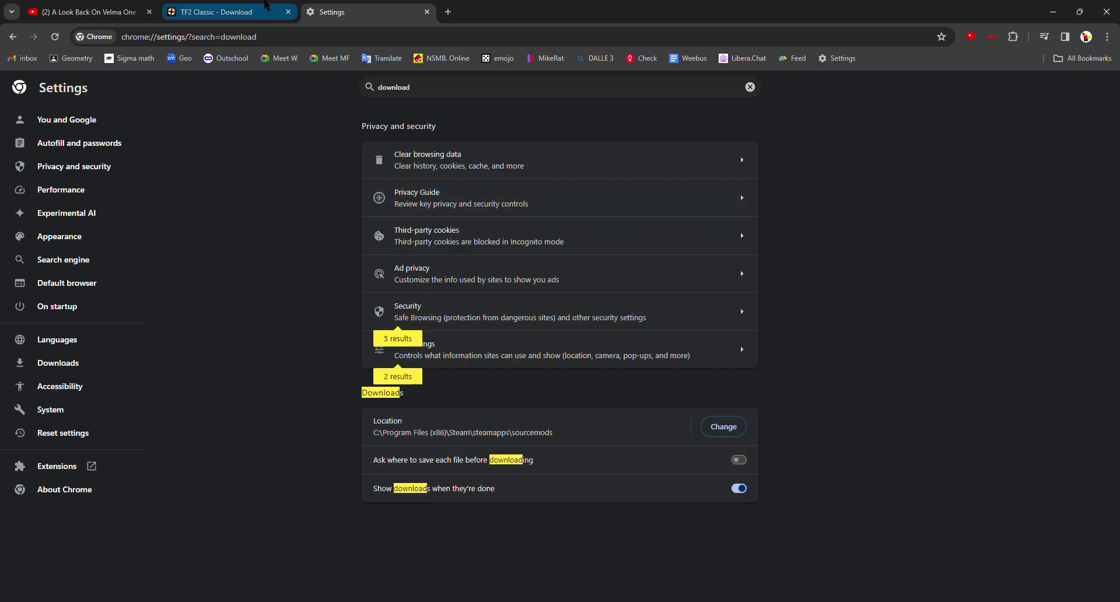
Download the Windows (64-bit) version of TF2CDownloader from the TF2 Classic download page
left_click(221, 12)
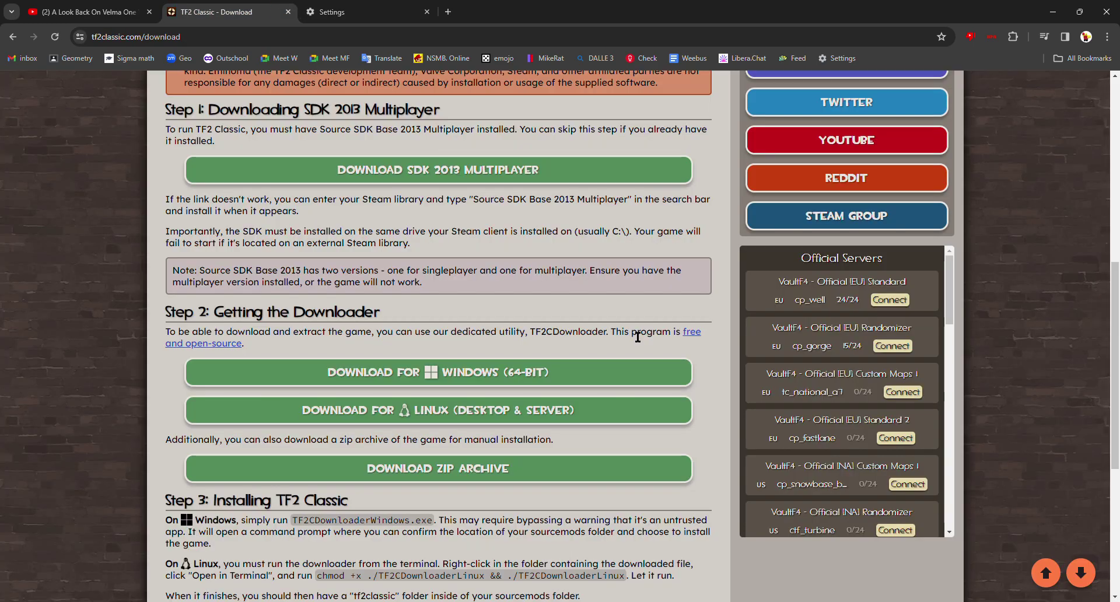
left_click(508, 373)
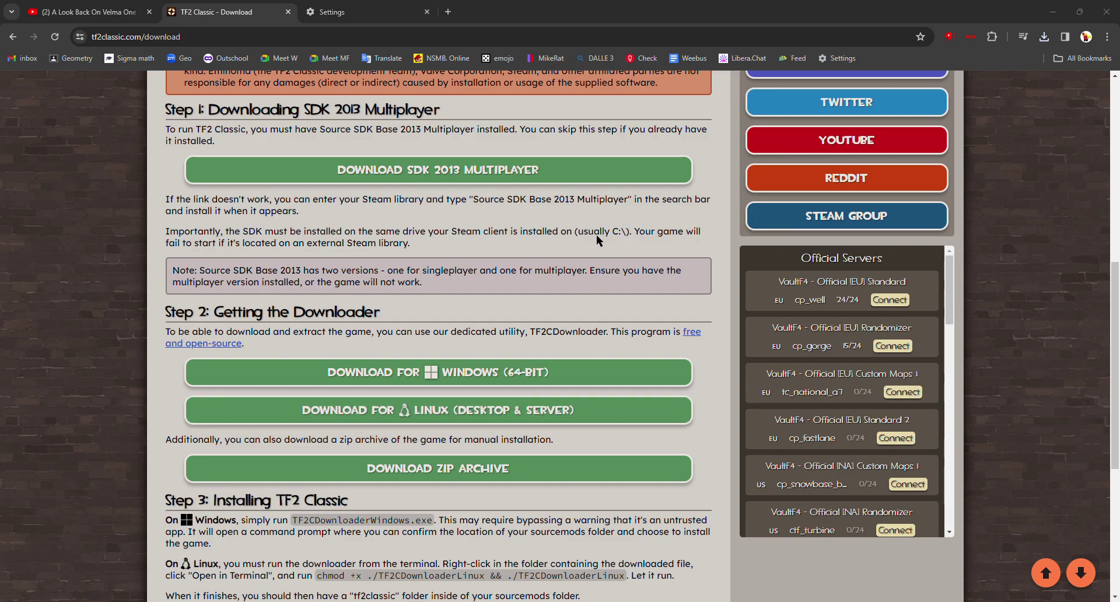
left_click(592, 169)
Check the folder path set as the download location in the browser settings
left_click(373, 12)
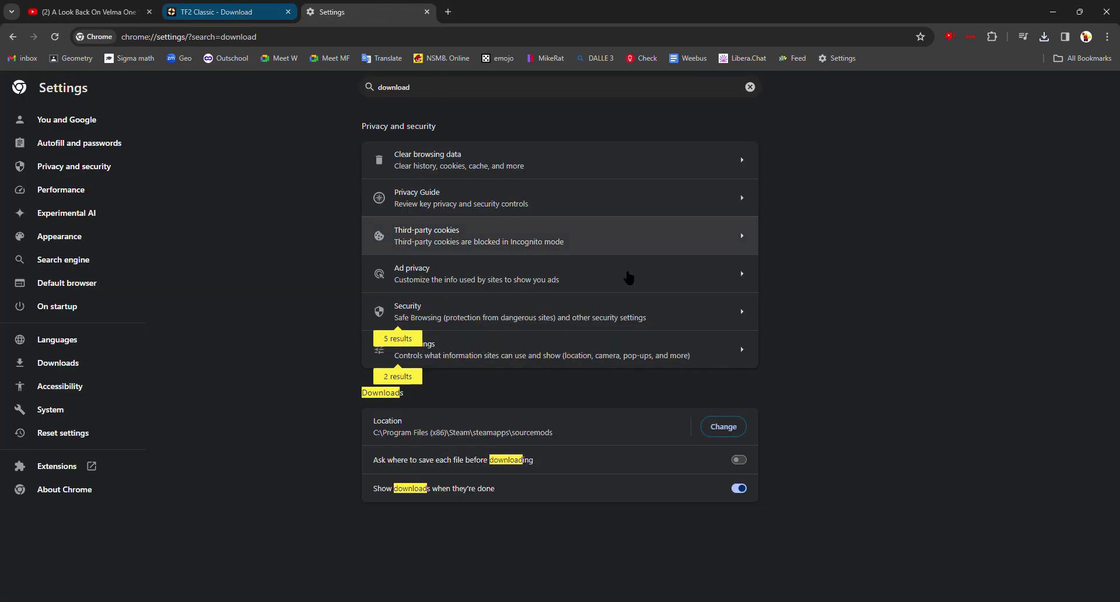
left_click_drag(373, 433, 551, 444)
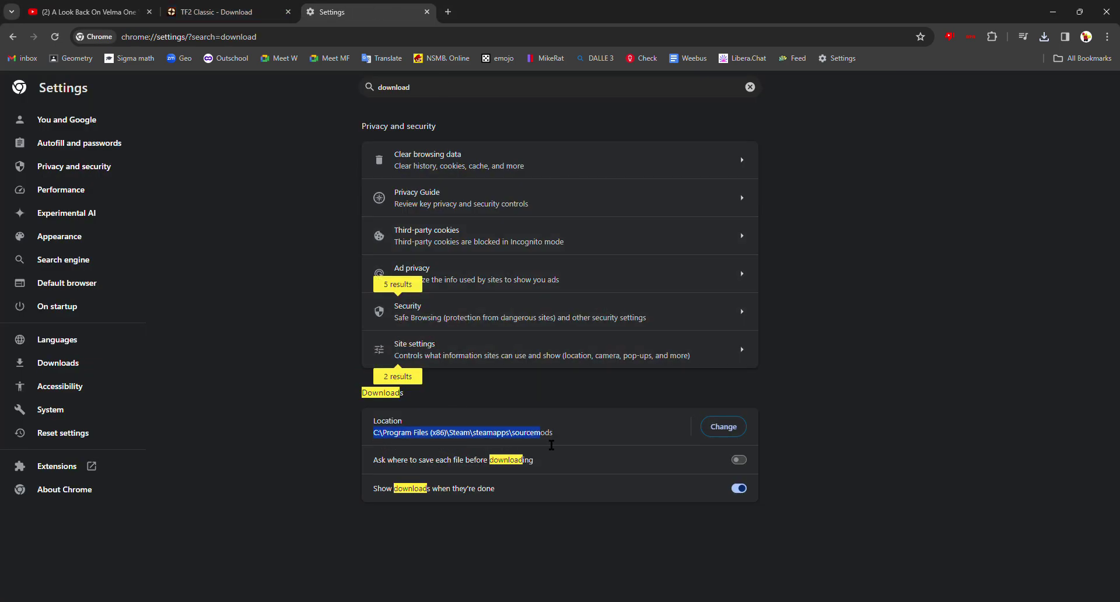
left_click(551, 444)
Read the Step 3 instructions on the TF2 Classic download page for running TF2CDownloaderWindows.exe on Windows
left_click(265, 5)
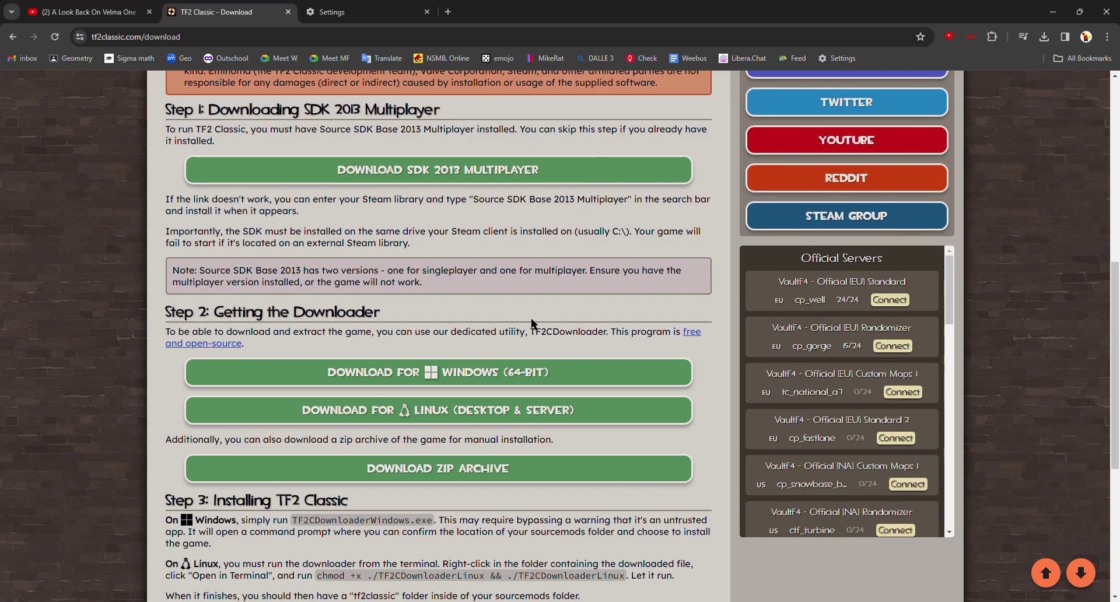
scroll(533, 324, "down", 1)
scroll(446, 277, "down", 3)
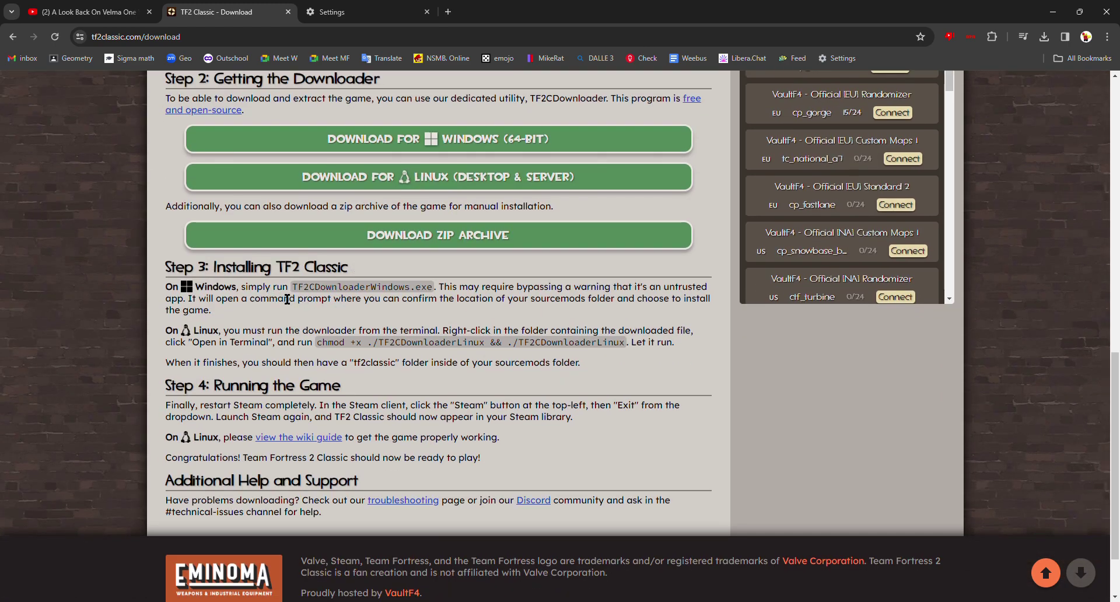
left_click_drag(166, 291, 443, 294)
left_click(317, 294)
left_click_drag(292, 289, 432, 289)
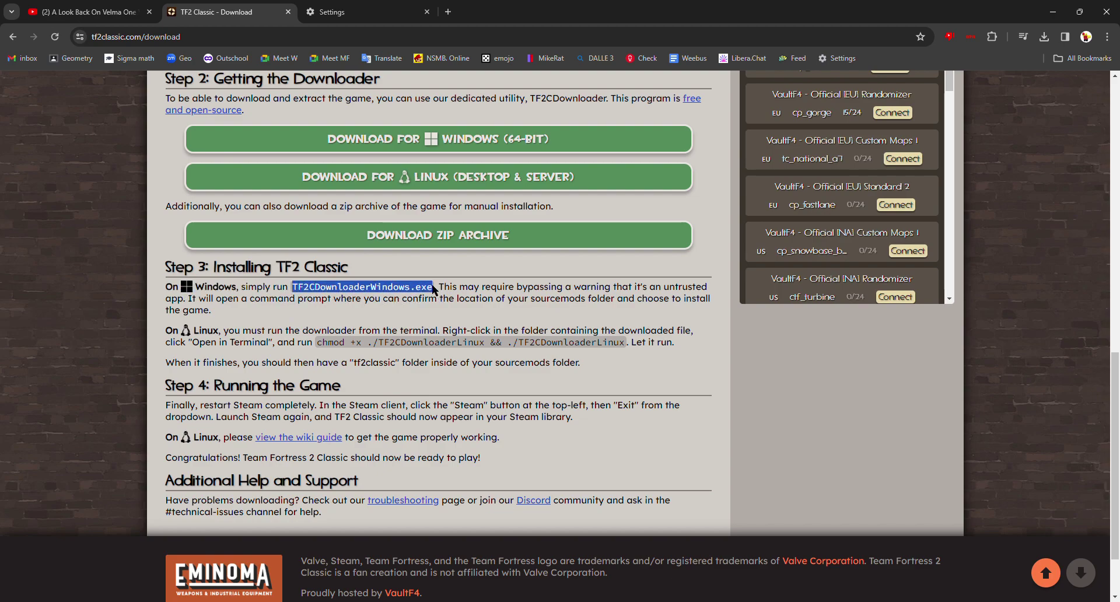
left_click(449, 293)
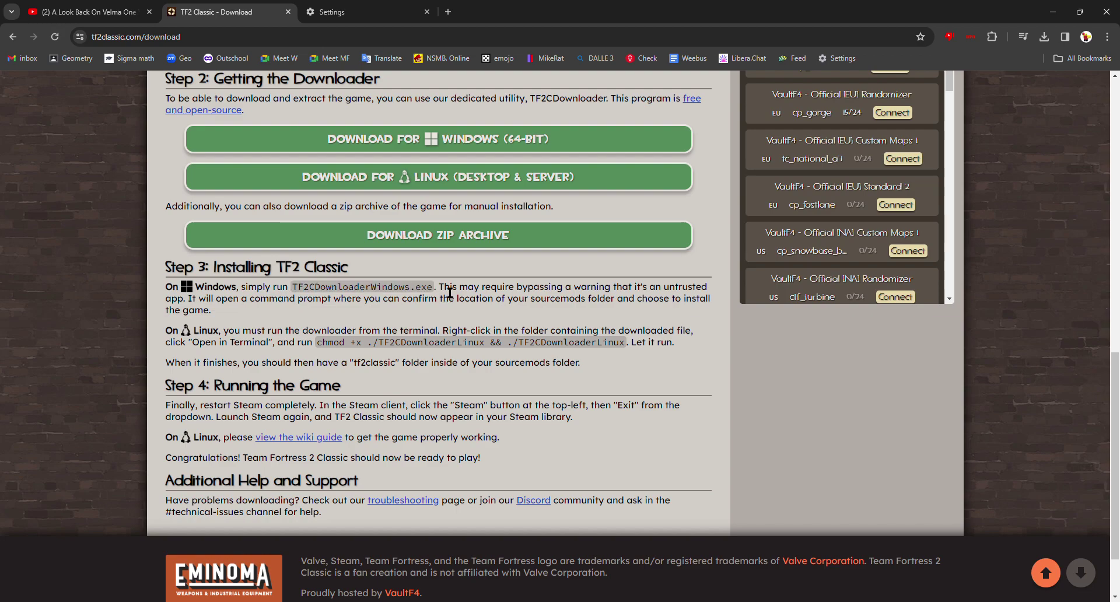
left_click_drag(439, 290, 697, 292)
left_click(692, 296)
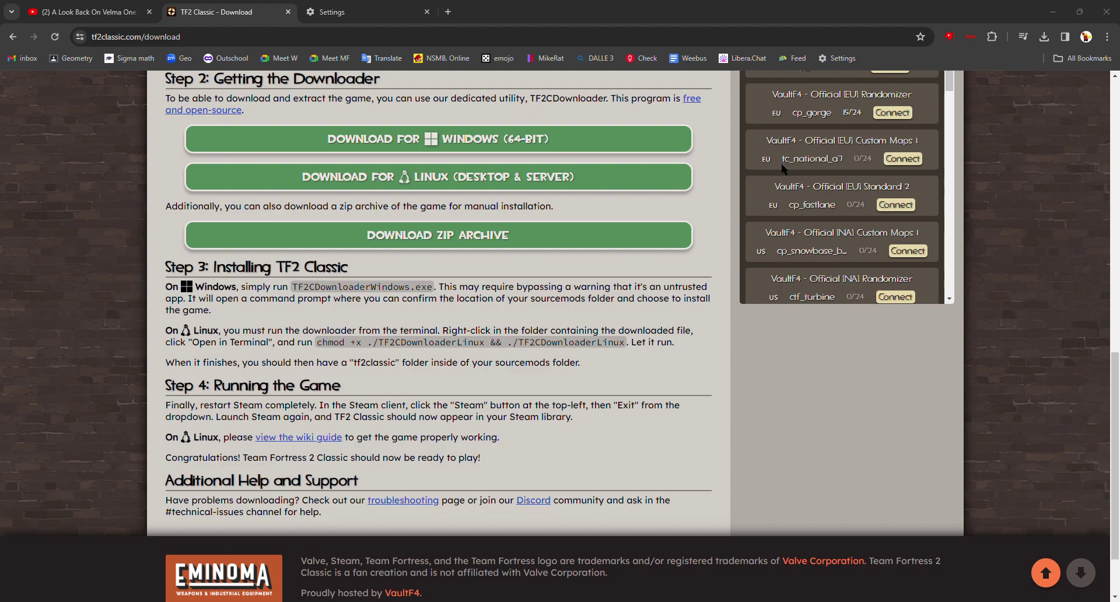
left_click(449, 473)
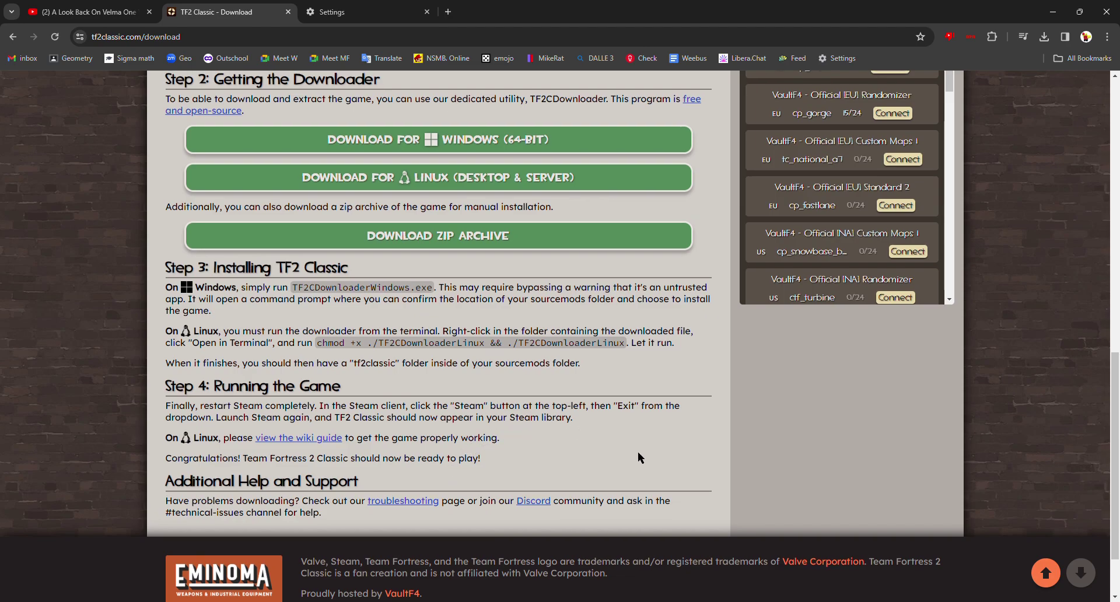
scroll(641, 472, "up", 7)
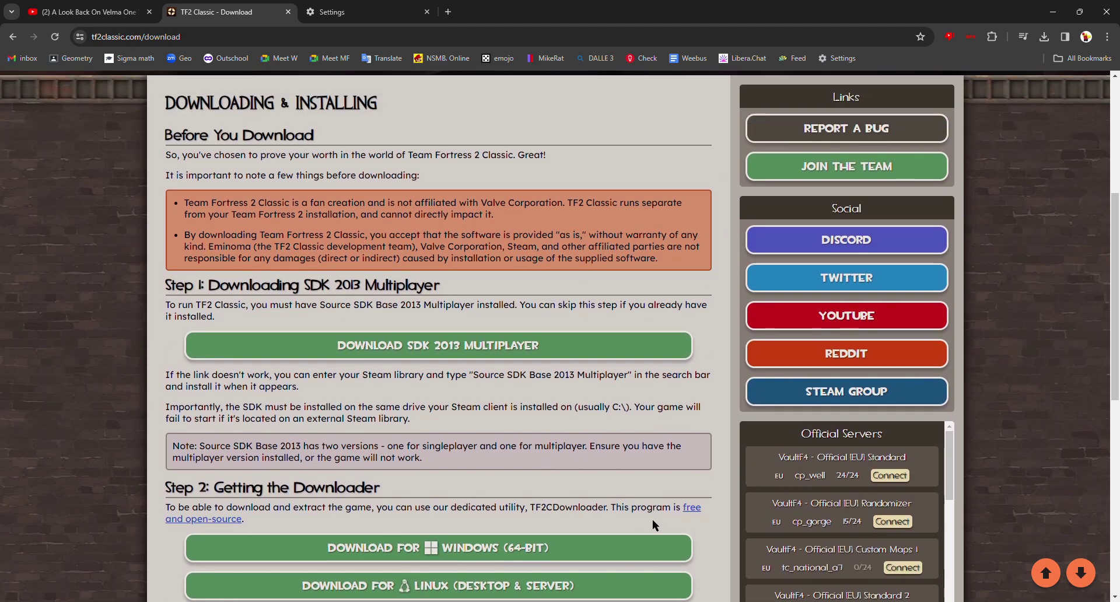
scroll(653, 524, "up", 1)
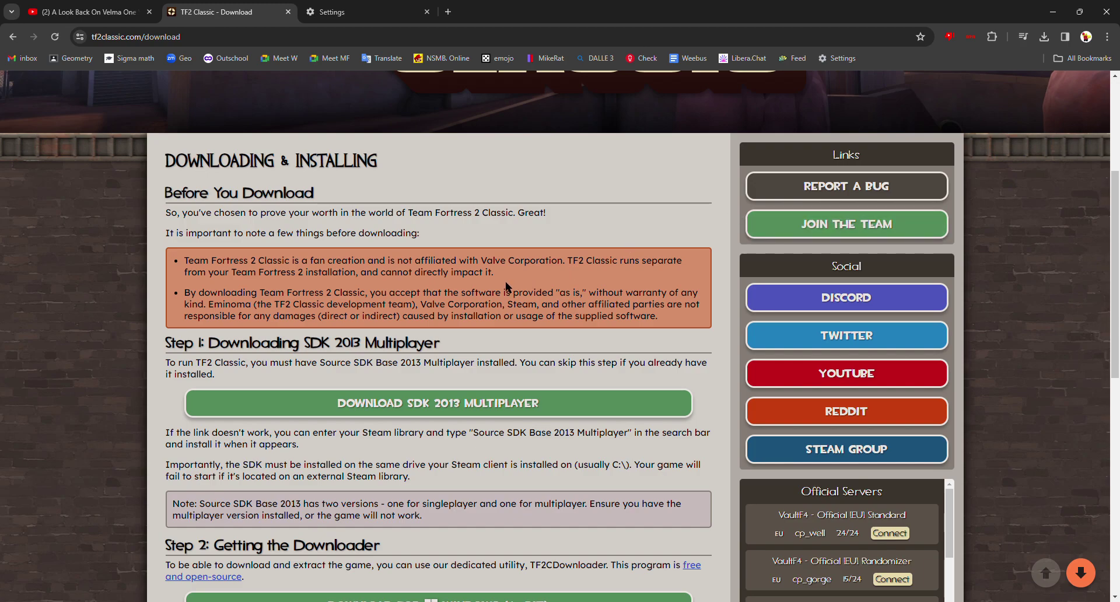
scroll(505, 281, "down", 10)
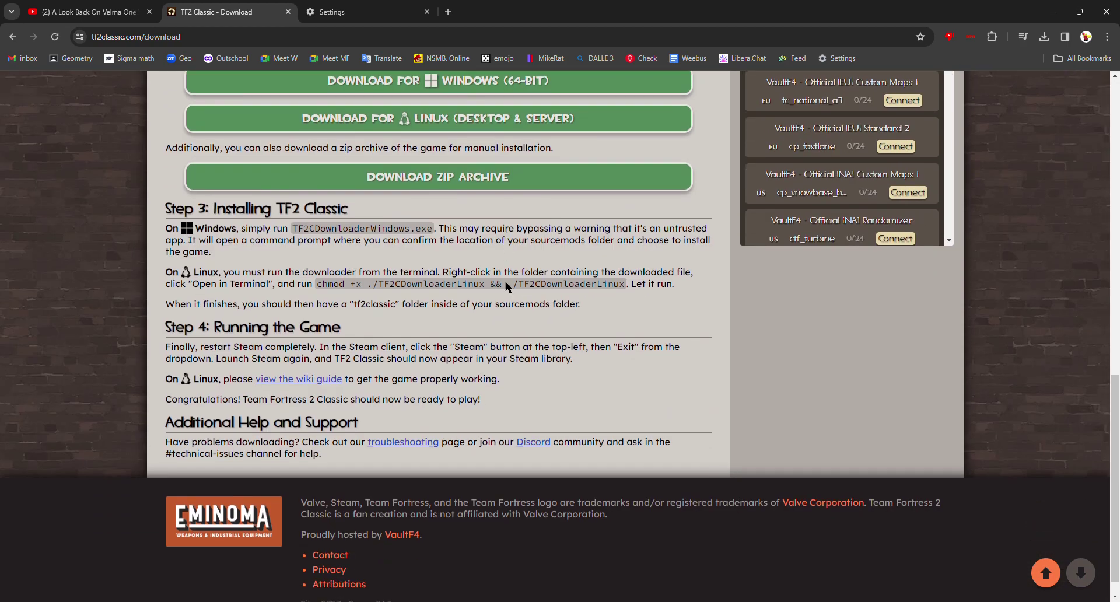
scroll(437, 478, "up", 6)
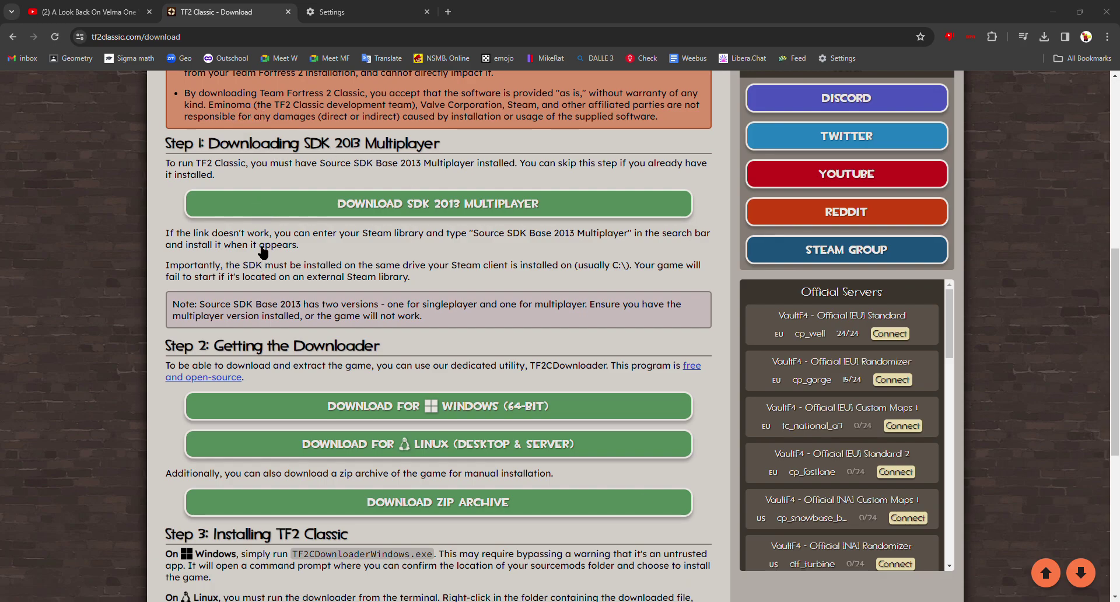
left_click(597, 387)
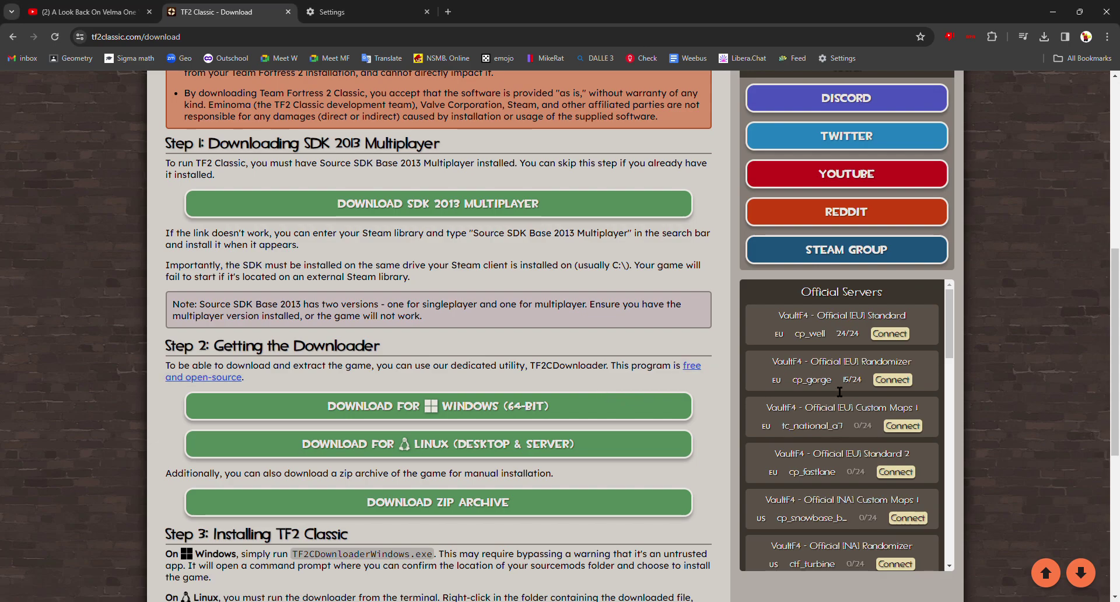